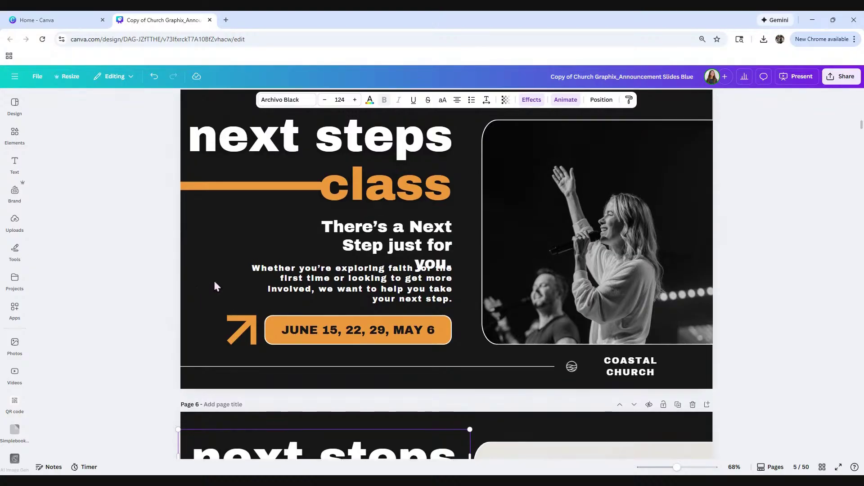
Step: Show the page thumbnails and compare the dark and light "keep up with gen z" slides on pages 7 and 8, including the available page actions
scroll(214, 281, up, 2)
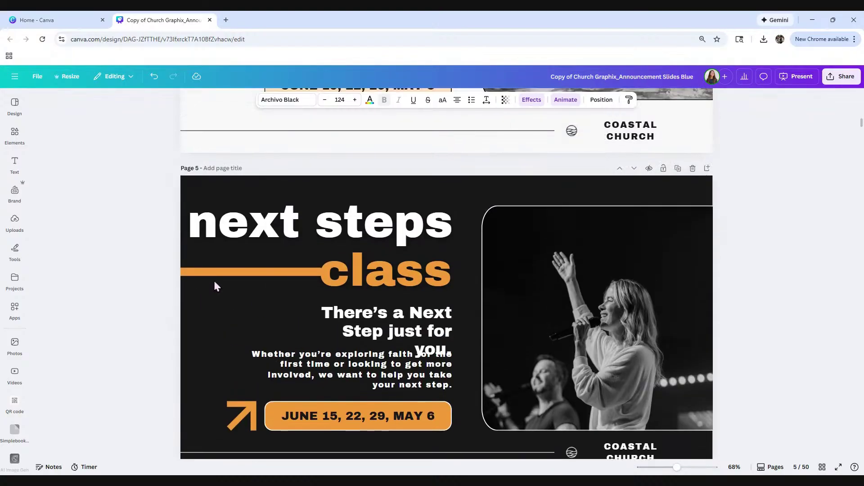
click(771, 469)
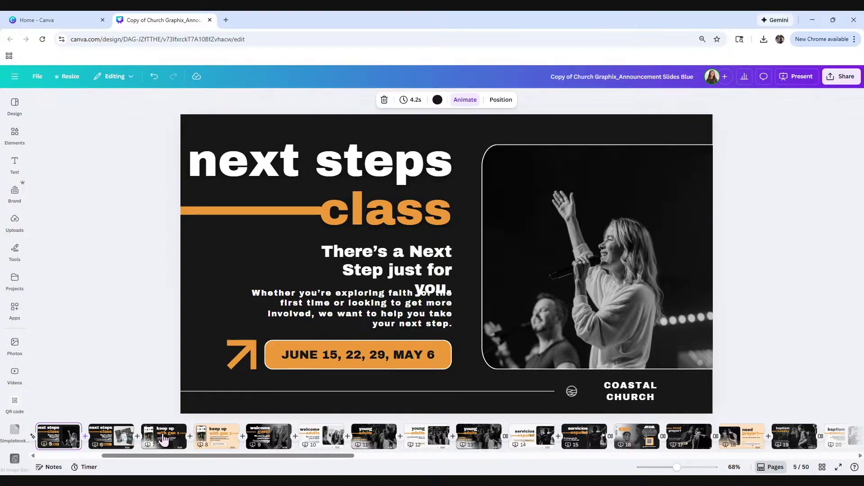
mouse_move(163, 439)
mouse_down()
mouse_move(428, 439)
mouse_move(178, 432)
mouse_up()
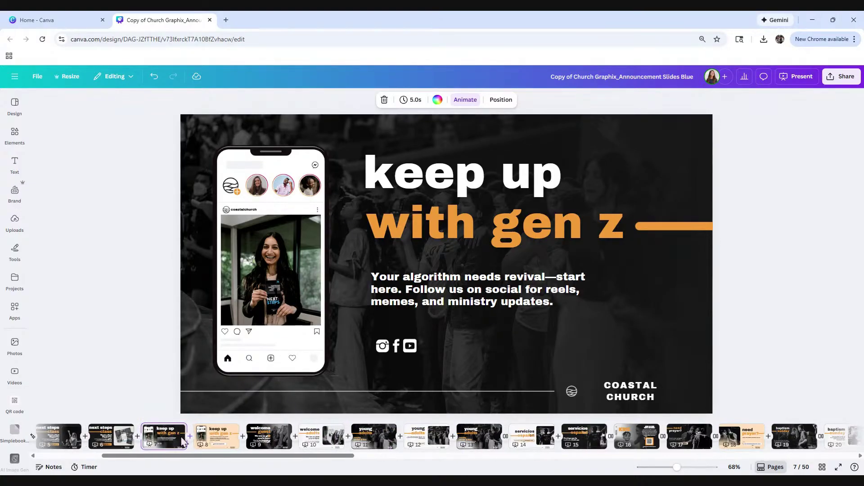
click(223, 437)
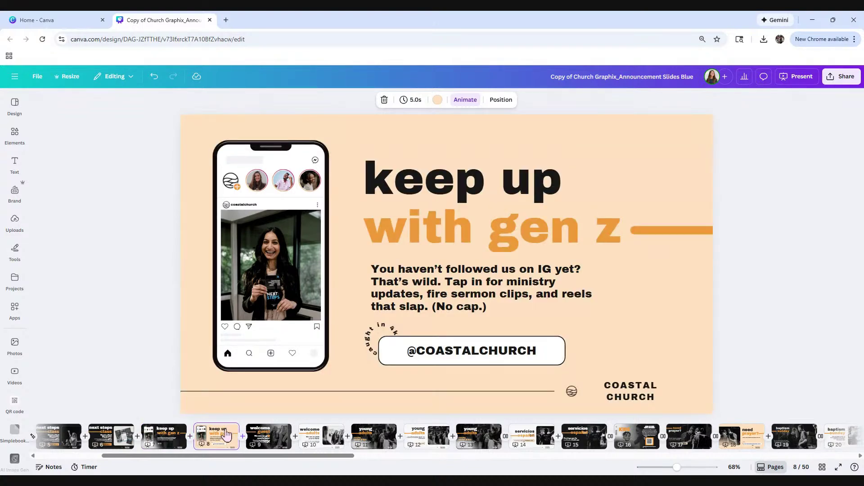
right_click(221, 438)
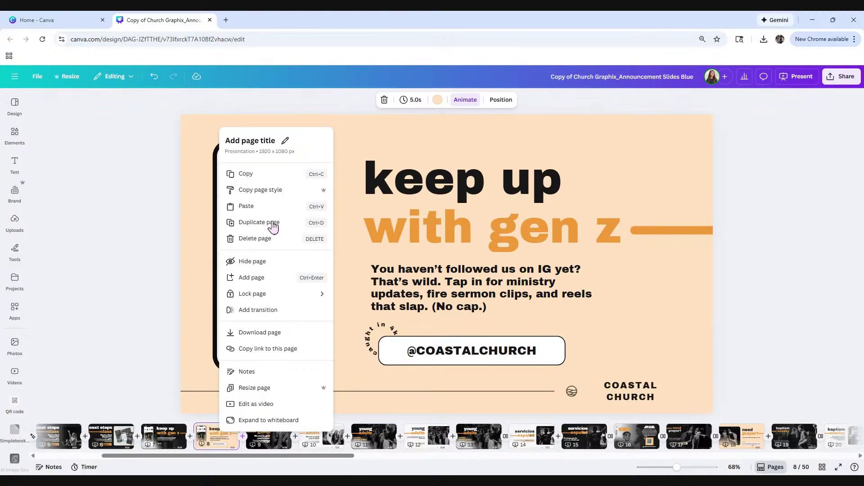
click(134, 256)
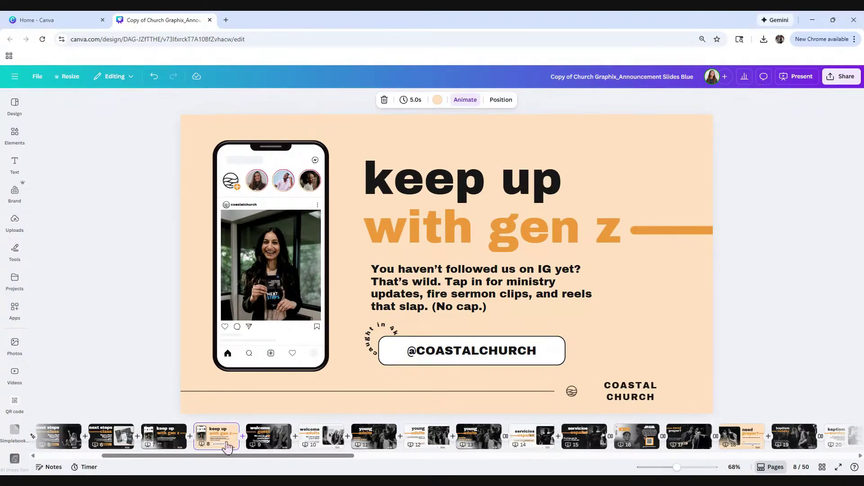
click(160, 443)
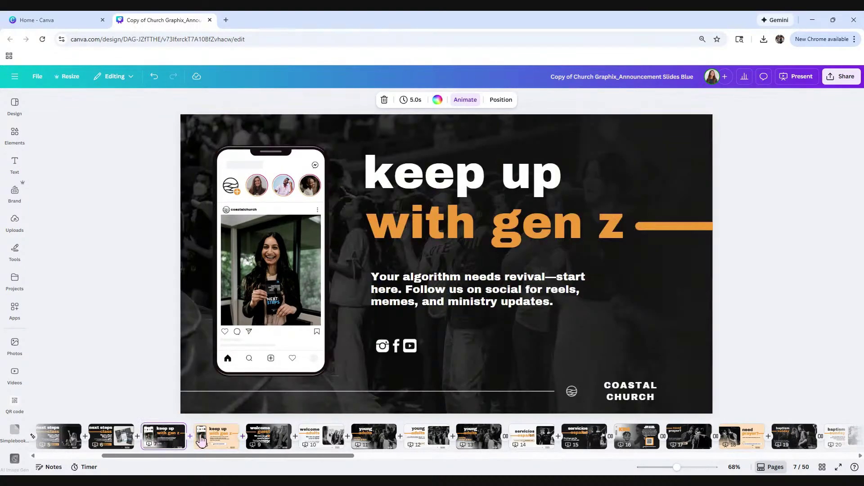
Step: Compare the dark and light "welcome" slides on pages 9 and 10, switching between them several times
click(336, 441)
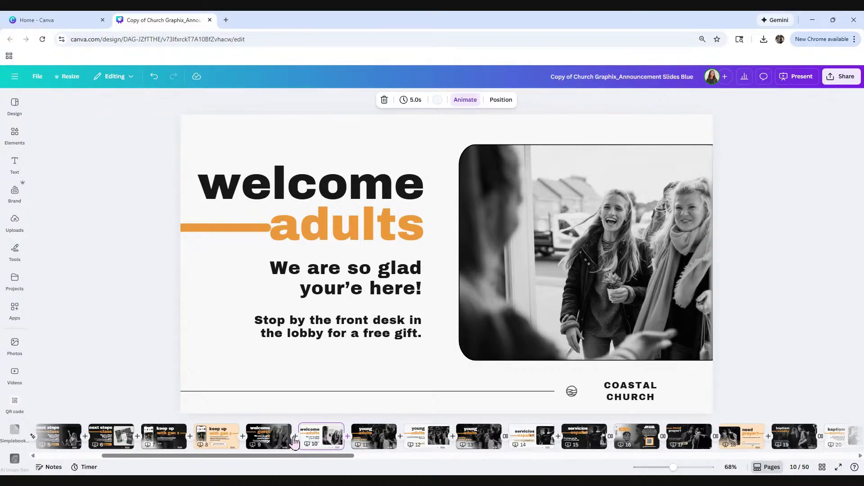
click(269, 438)
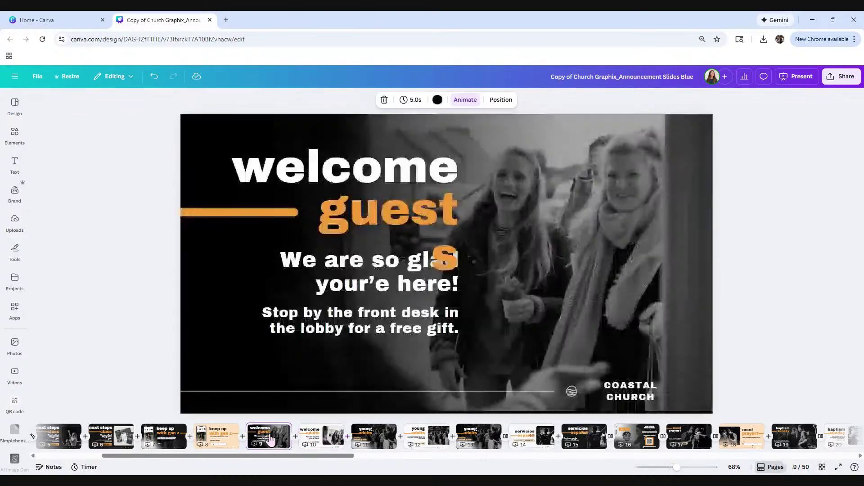
click(323, 443)
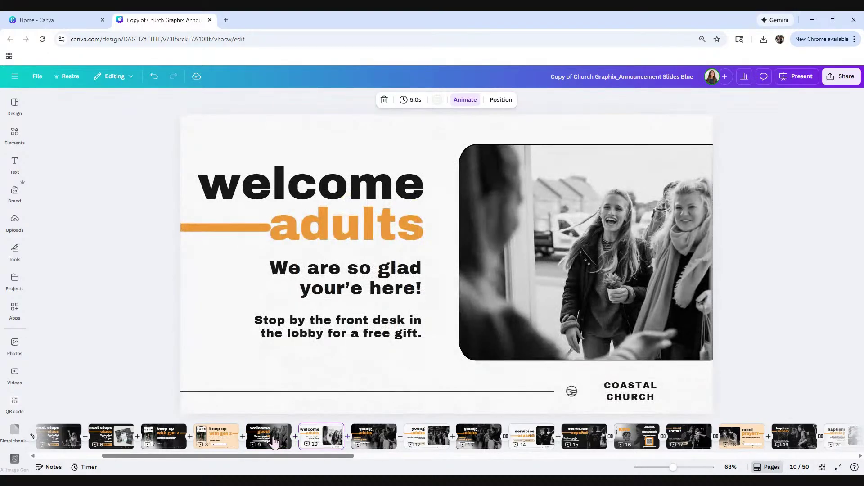
click(274, 443)
click(306, 443)
click(274, 443)
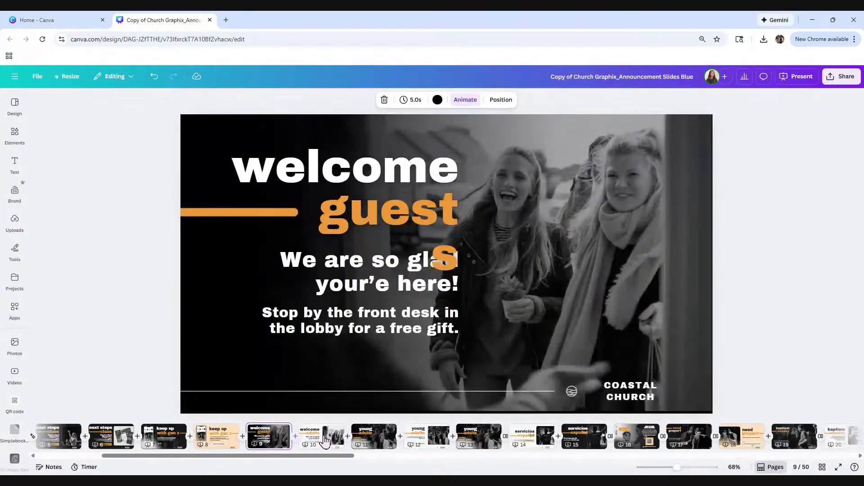
click(310, 443)
click(285, 443)
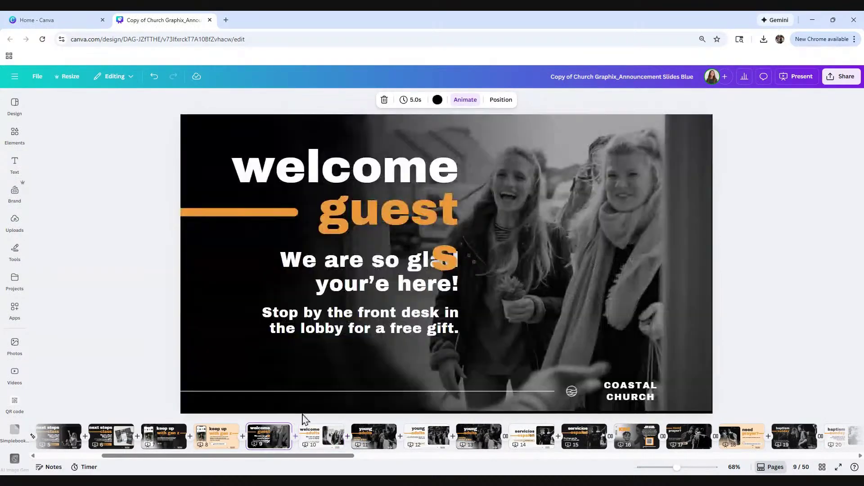
Step: On page 9, widen the "guests" text box so the word fits on one line, and move "welcome" to align with its right edge
click(413, 175)
click(463, 194)
drag(460, 231, 477, 230)
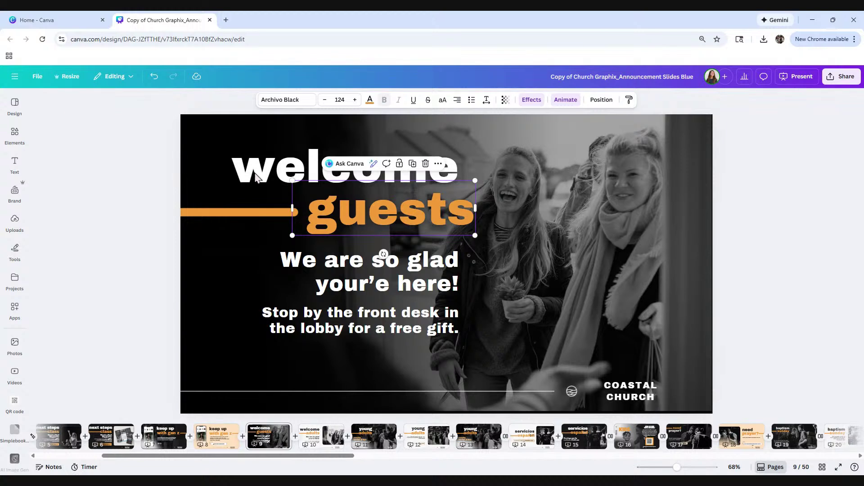
click(303, 173)
drag(302, 174, 318, 170)
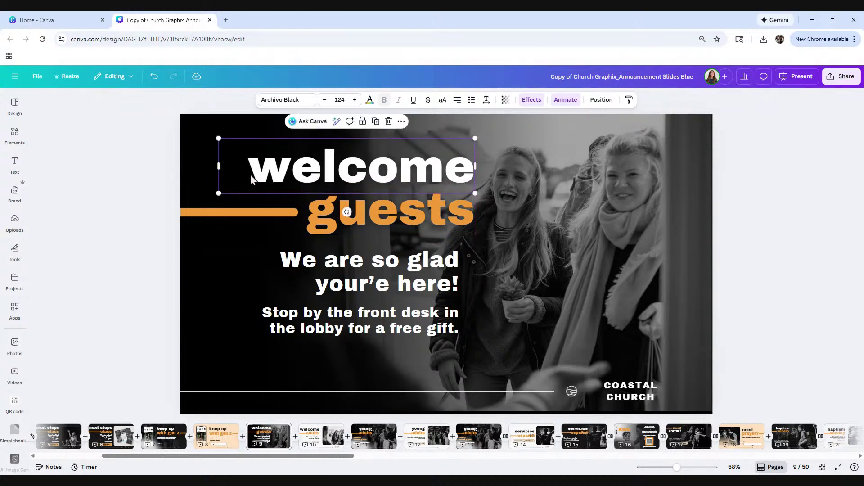
click(209, 177)
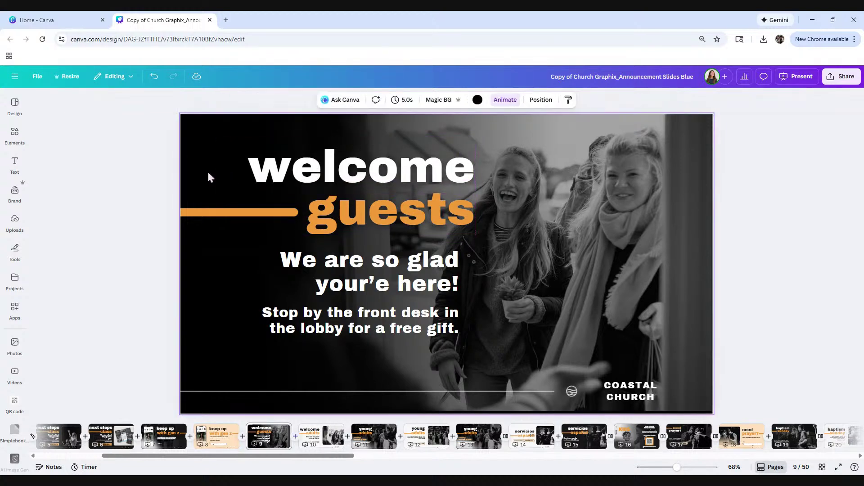
Step: On page 14, widen the "servicios en" heading to fit one line and move it back over "español", clear of the photo
click(525, 441)
click(347, 211)
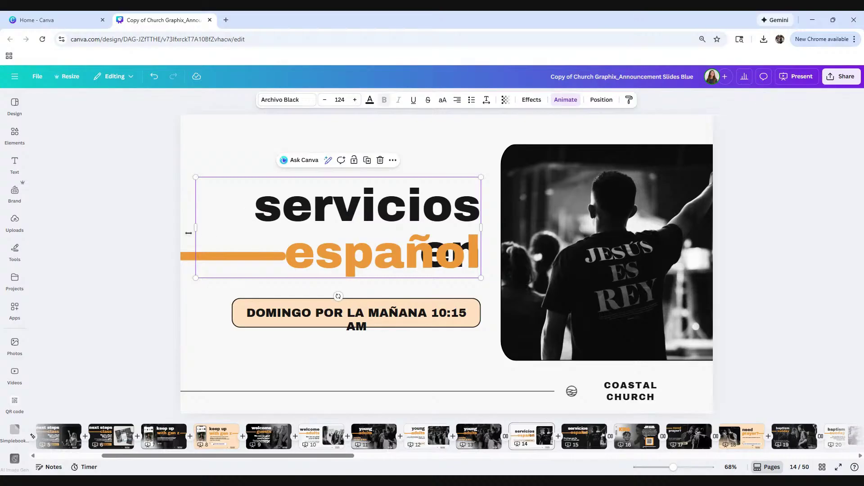
drag(481, 227, 504, 230)
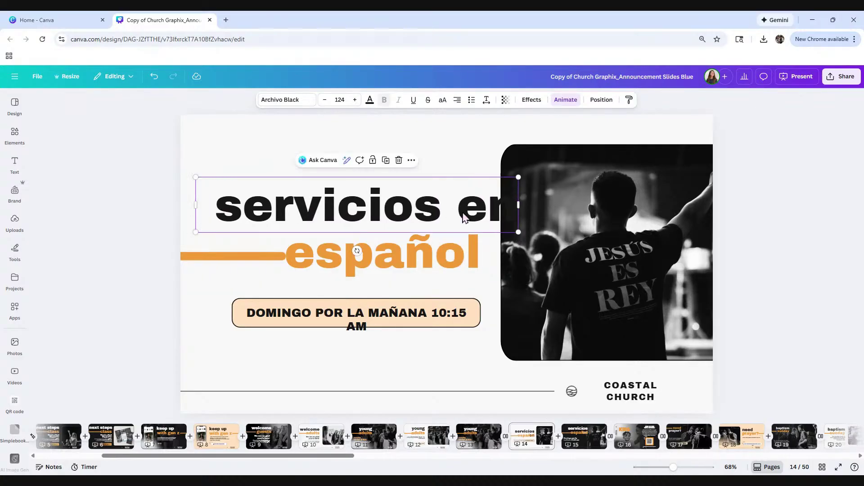
drag(460, 210, 431, 205)
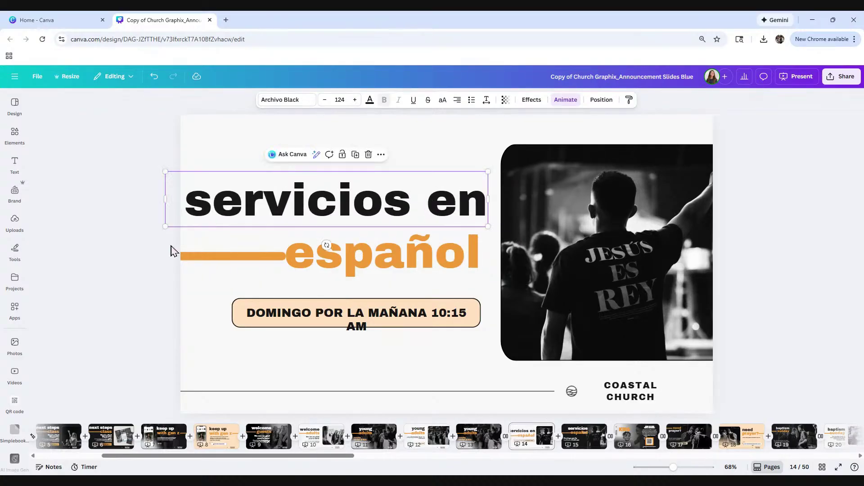
click(141, 251)
Step: Widen the "DOMINGO POR LA MAÑANA 10:15 AM" text box so the text fits on one line inside its rounded label
click(355, 314)
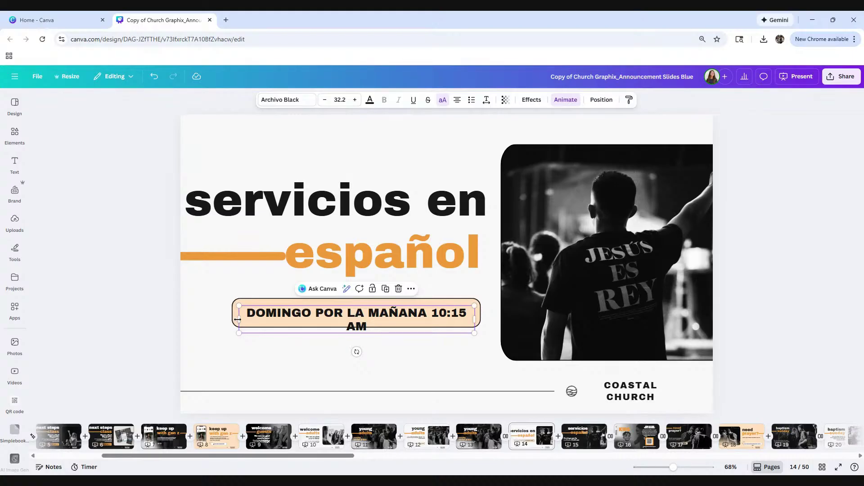
mouse_move(239, 320)
mouse_down()
mouse_move(214, 320)
mouse_move(243, 306)
mouse_move(232, 306)
mouse_up()
click(139, 307)
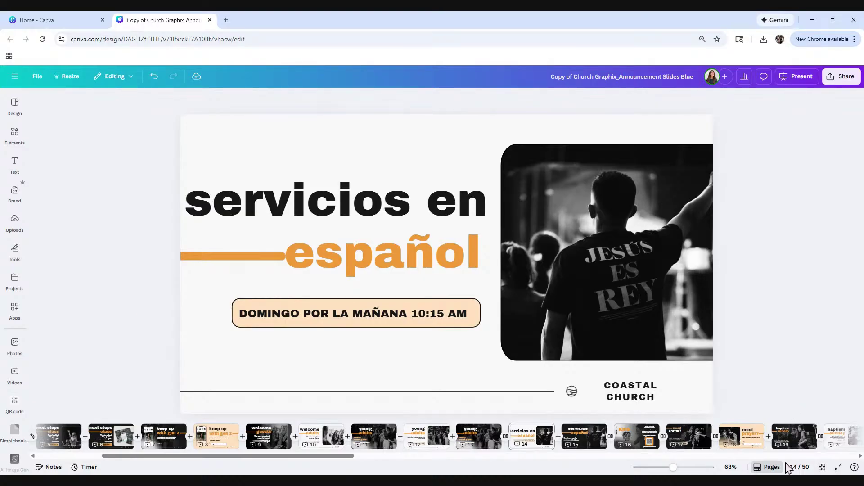
Step: Open page 1 from the overview of all pages and move its dark overlay aside to uncover the photo collage
click(822, 468)
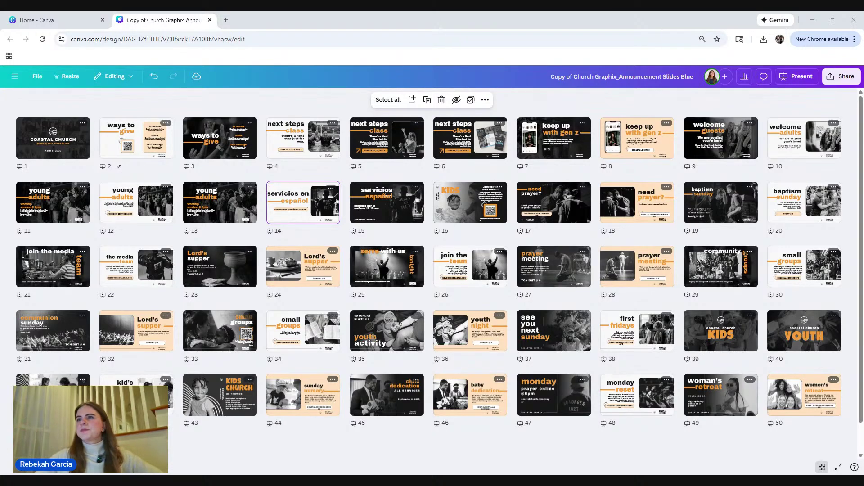
double_click(70, 159)
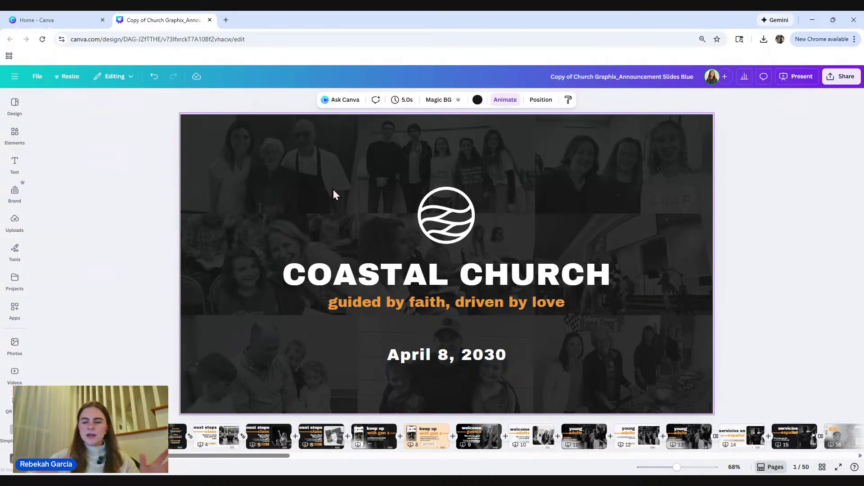
click(246, 190)
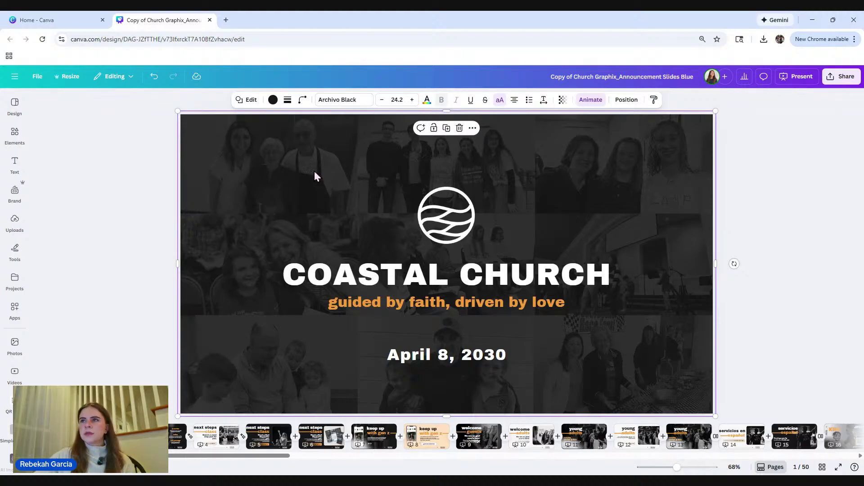
drag(289, 178, 686, 172)
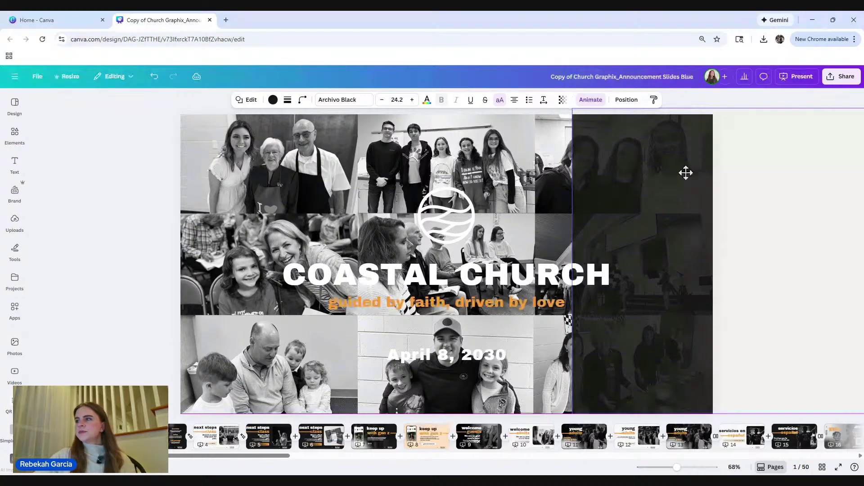
drag(686, 173, 693, 172)
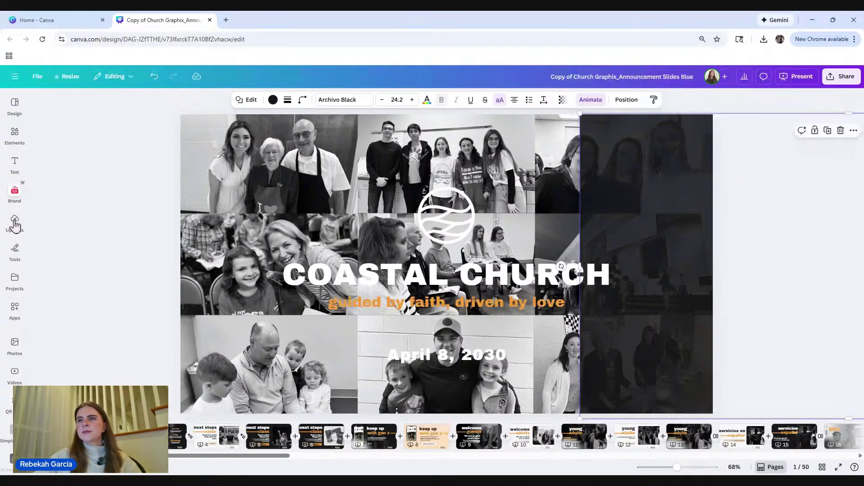
Step: Upload the new photos and replace the collage's top-left picture with the one of the woman holding a microphone
click(15, 224)
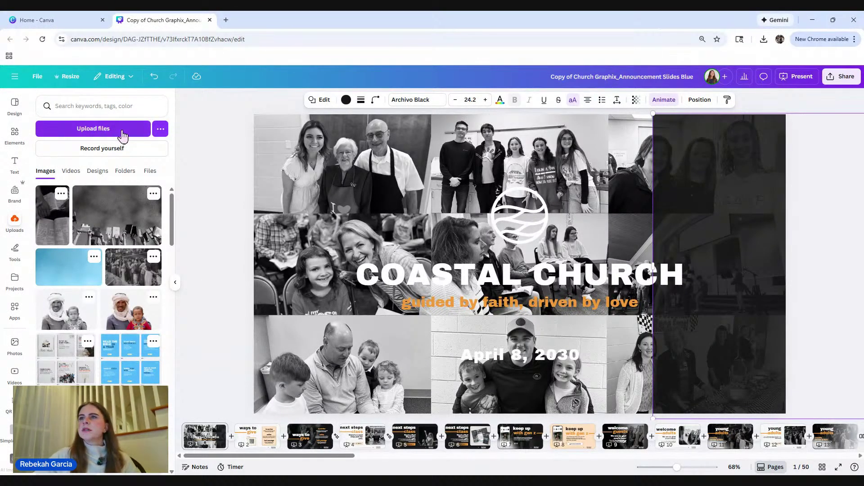
click(123, 134)
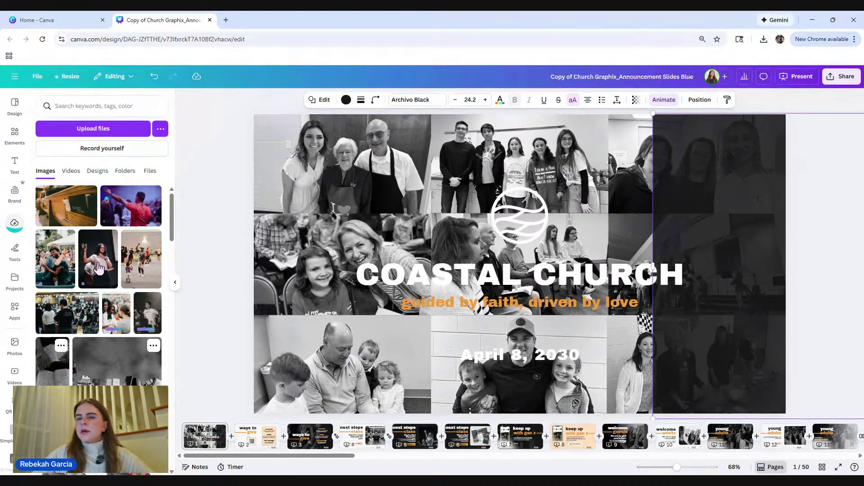
drag(98, 269, 342, 164)
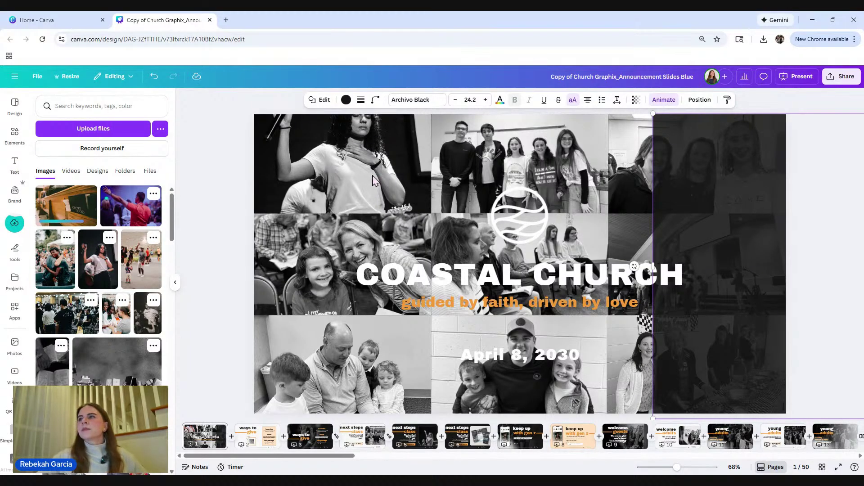
Step: Shift the microphone photo down inside its collage frame so the woman's whole head and raised hand fall within the crop
double_click(366, 137)
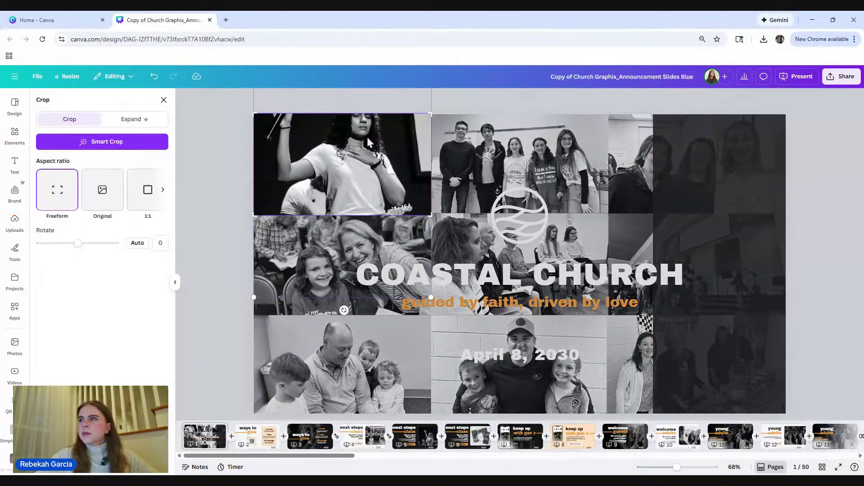
drag(366, 137, 354, 130)
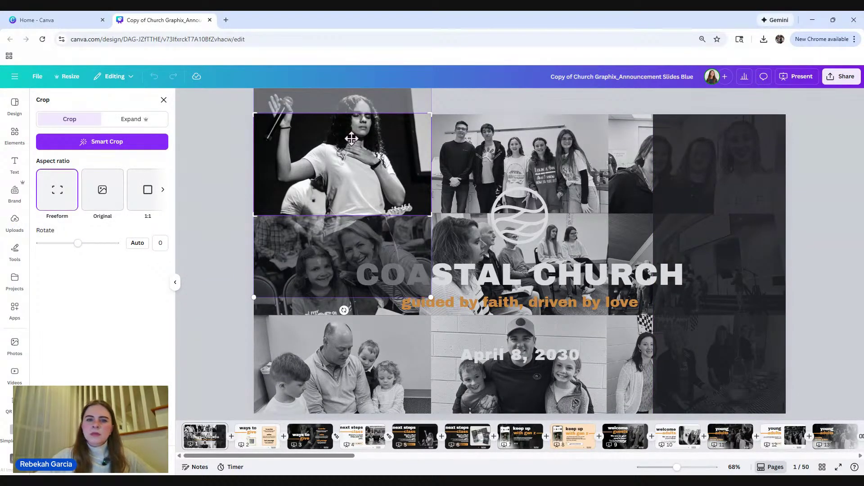
drag(351, 138, 270, 172)
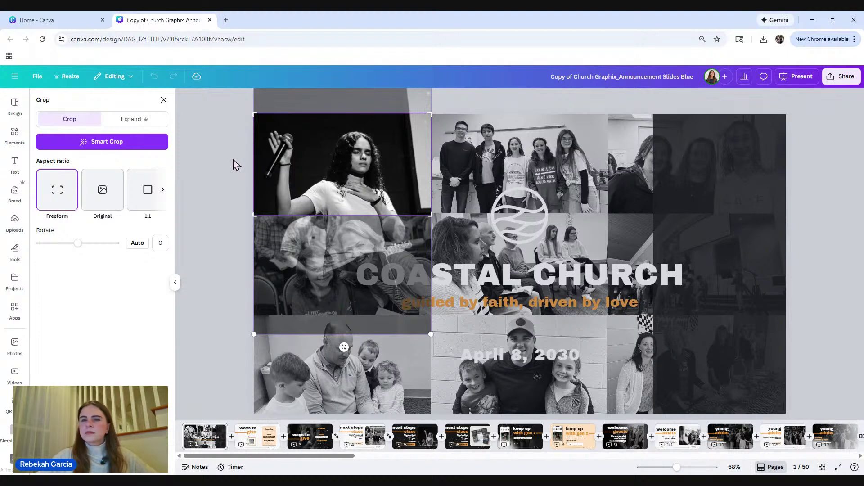
click(234, 164)
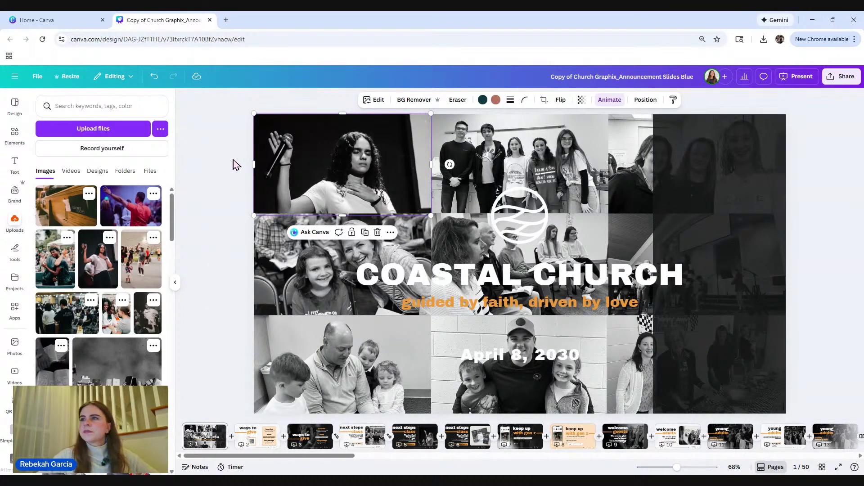
click(233, 164)
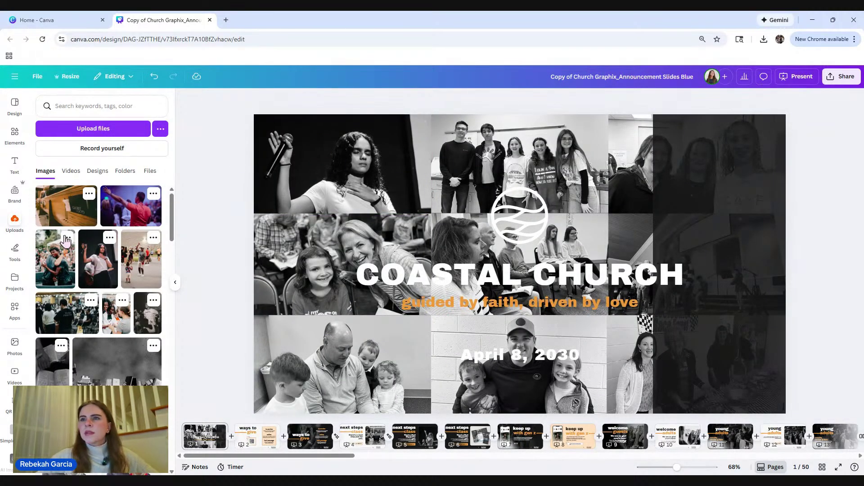
Step: Replace the collage's middle-left picture with the hugging photo and shift it down so the man's whole head falls within the frame
drag(53, 273, 72, 277)
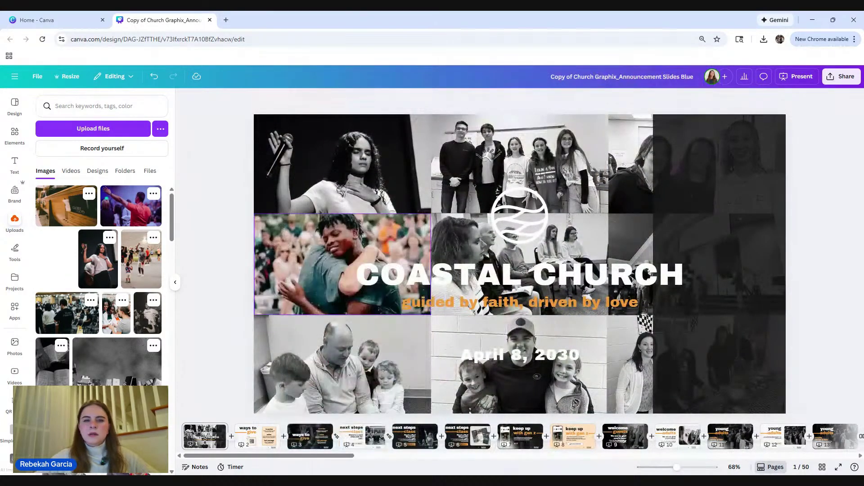
double_click(305, 253)
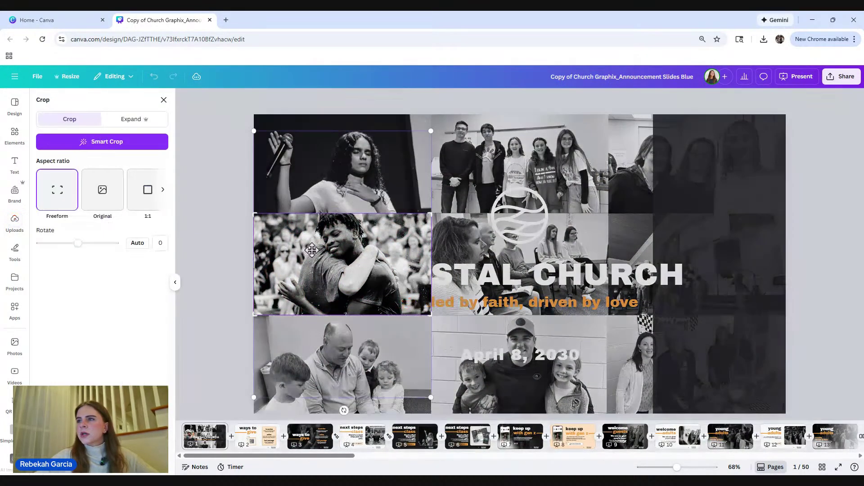
click(231, 235)
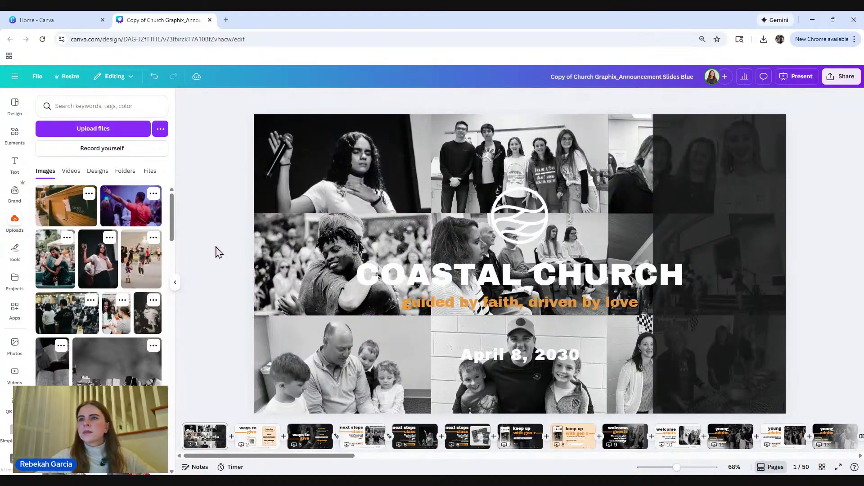
Step: Replace the collage's top-middle picture with the "Worship Department" crowd photo, enlarging and repositioning it inside its crop
drag(62, 319, 484, 154)
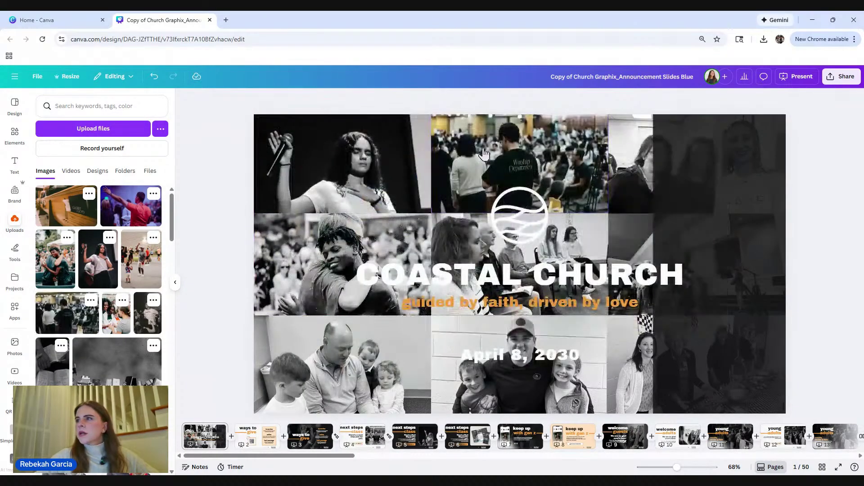
double_click(501, 153)
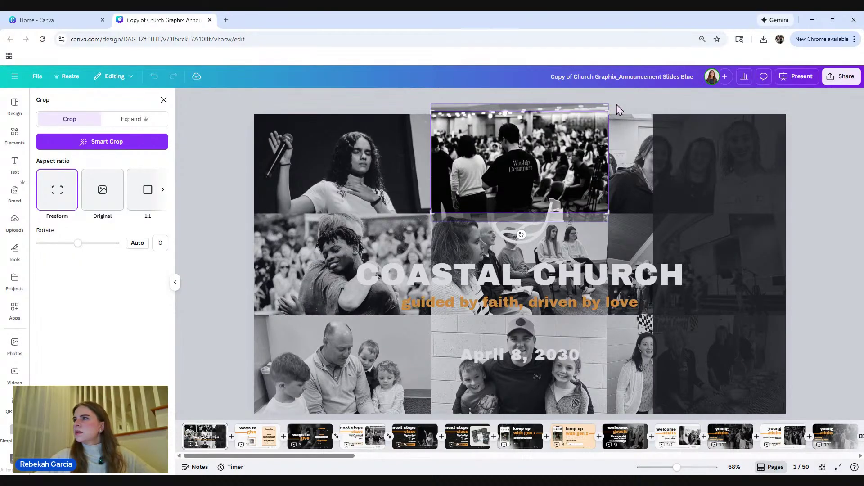
drag(611, 104, 645, 107)
drag(490, 130, 490, 143)
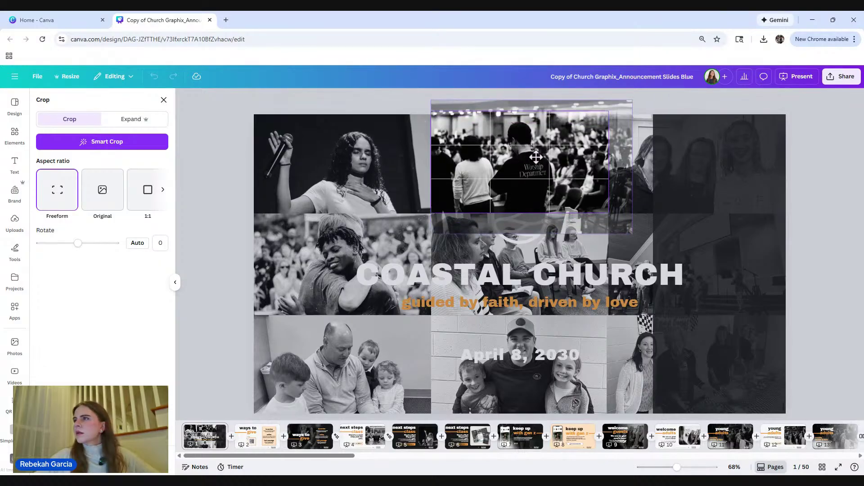
drag(634, 232, 647, 246)
click(413, 111)
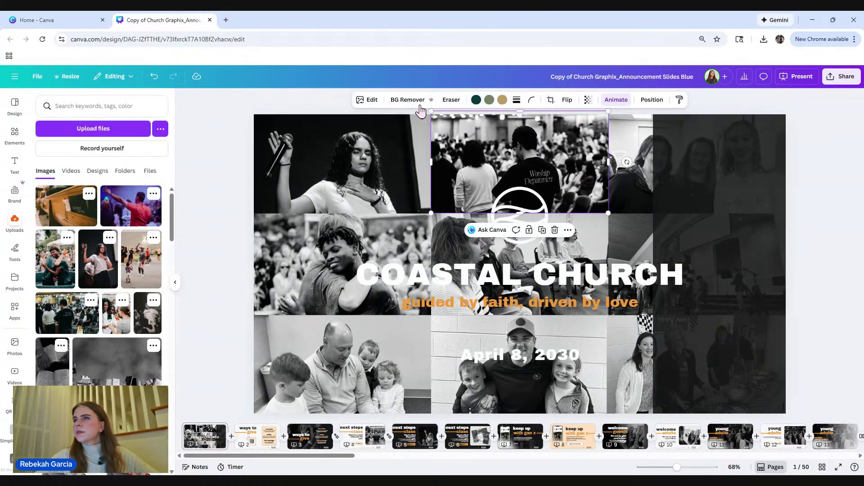
click(278, 237)
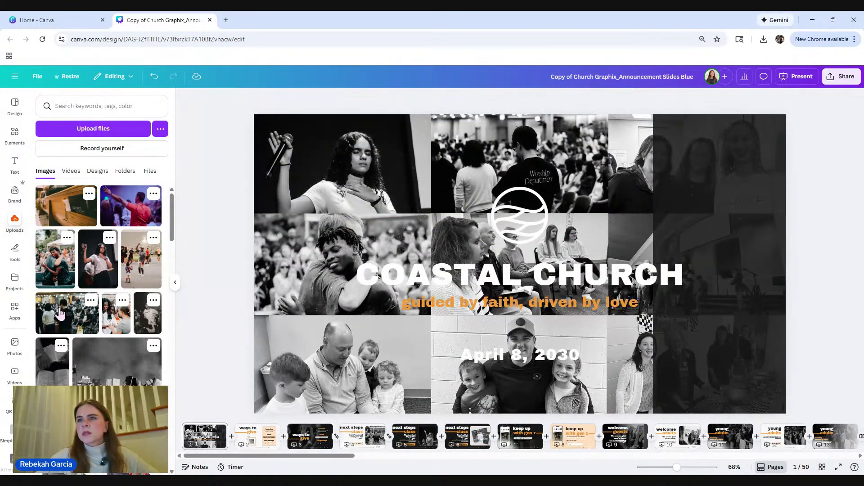
Step: Replace the collage's bottom-left picture with the group photo of women and a girl, shifting it down so their faces fit the frame
drag(118, 325, 320, 372)
click(345, 370)
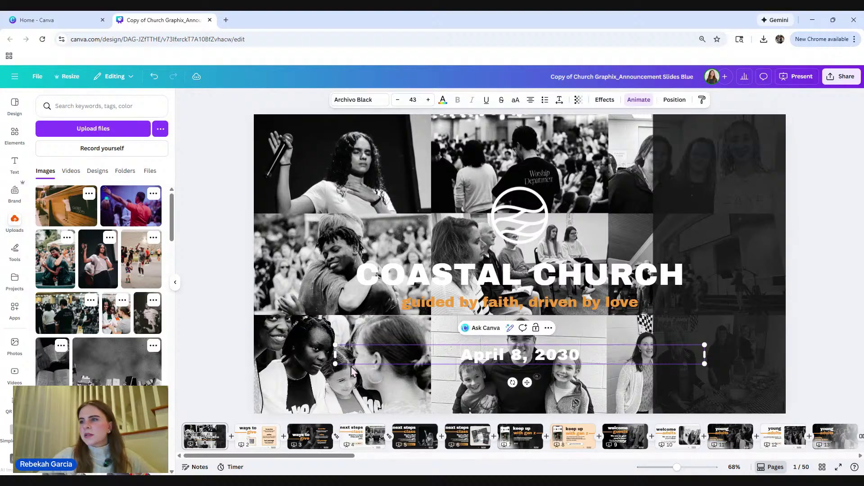
double_click(302, 367)
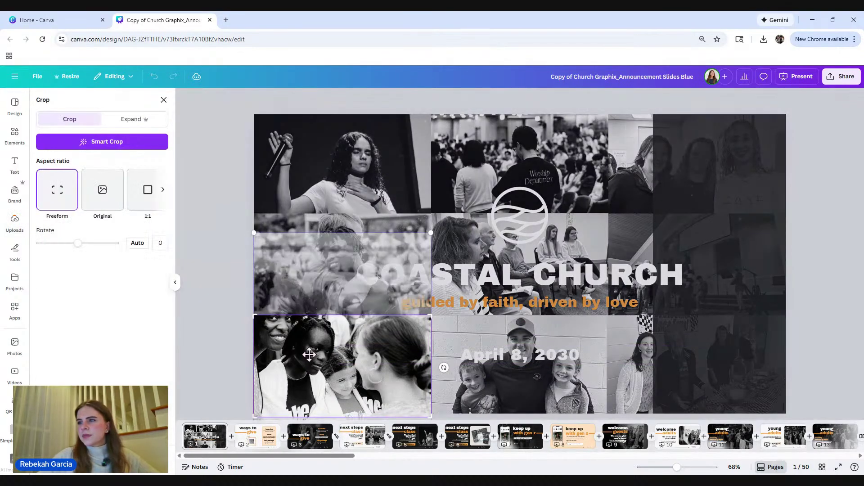
click(235, 342)
Step: Move the dark overlay back over most of the collage and set its transparency to 87
click(710, 186)
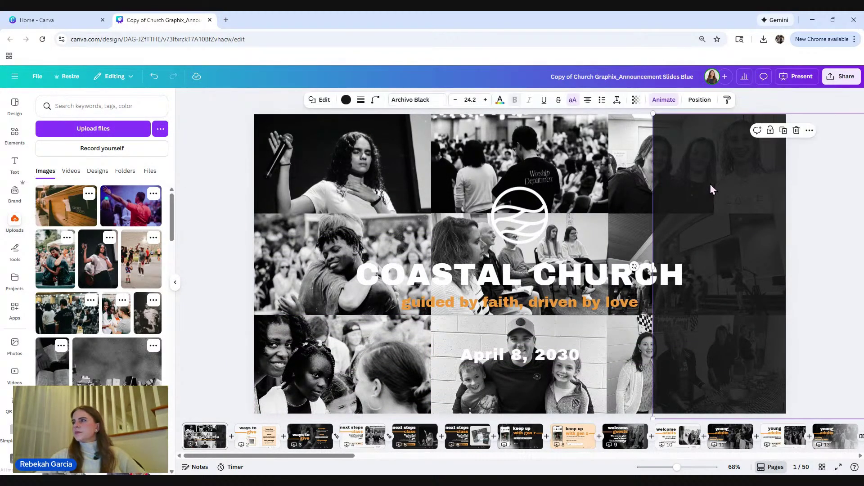
drag(725, 185, 378, 188)
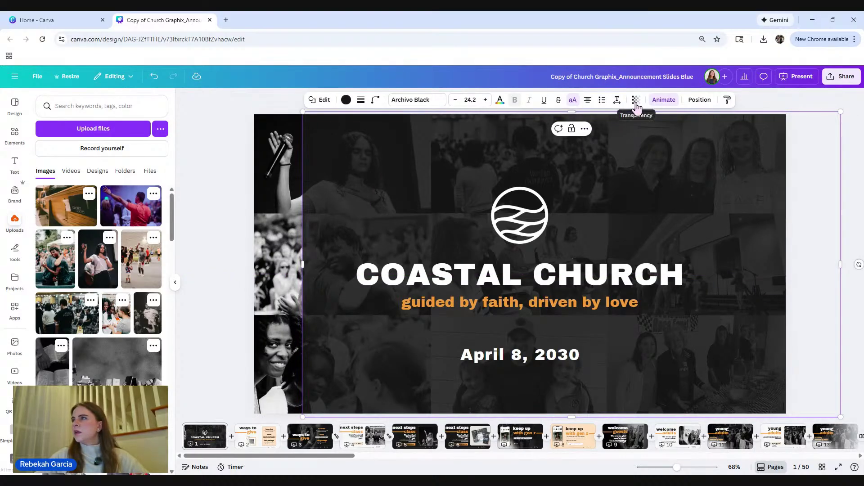
click(636, 100)
drag(658, 133, 648, 135)
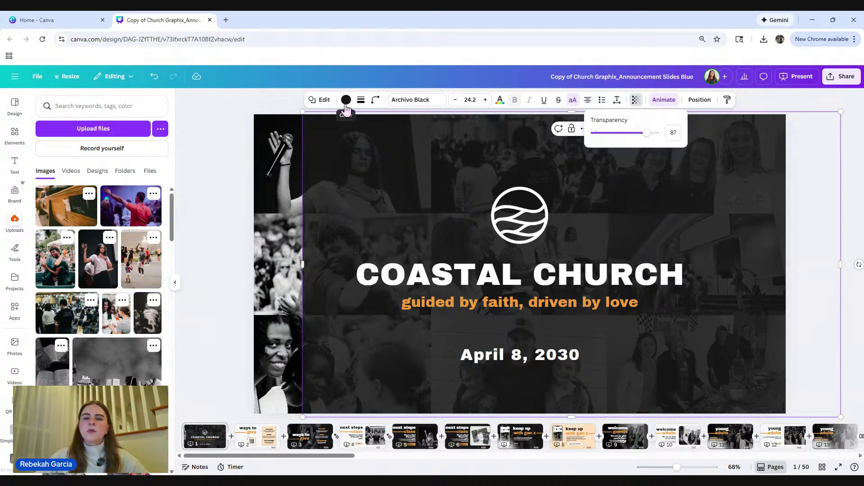
Step: Try orange and light orange as the overlay's color, ending on dark gray #171717
click(346, 100)
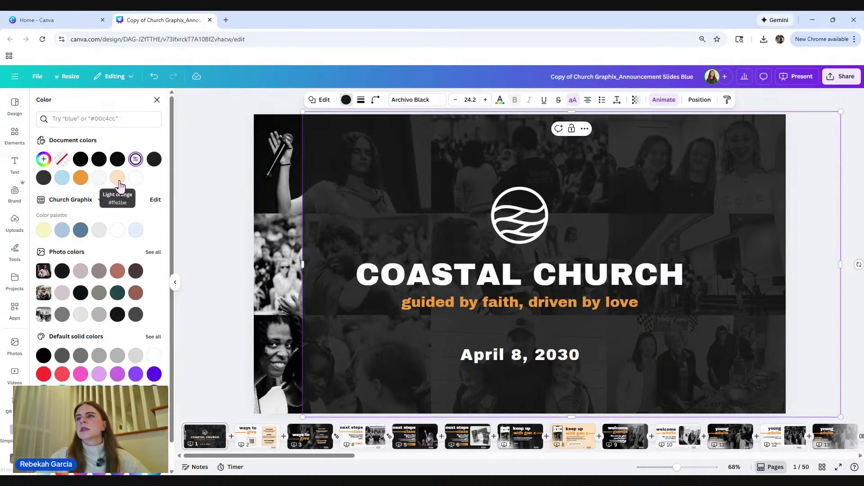
click(117, 178)
click(79, 183)
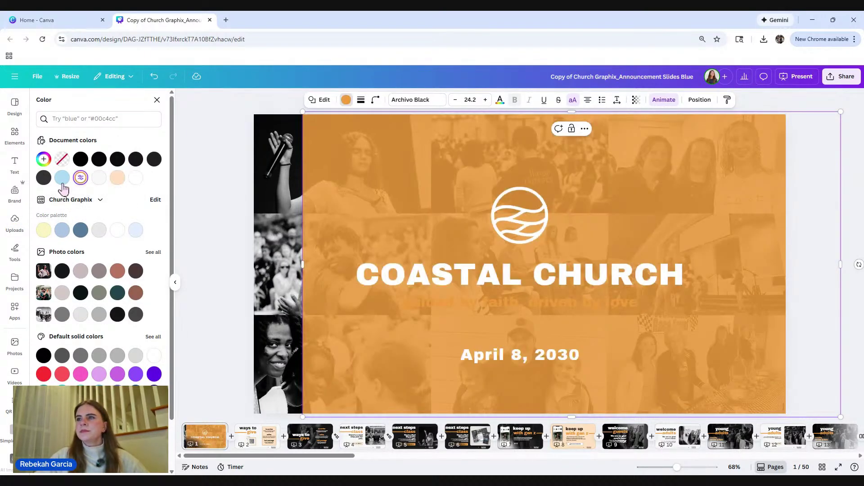
click(80, 230)
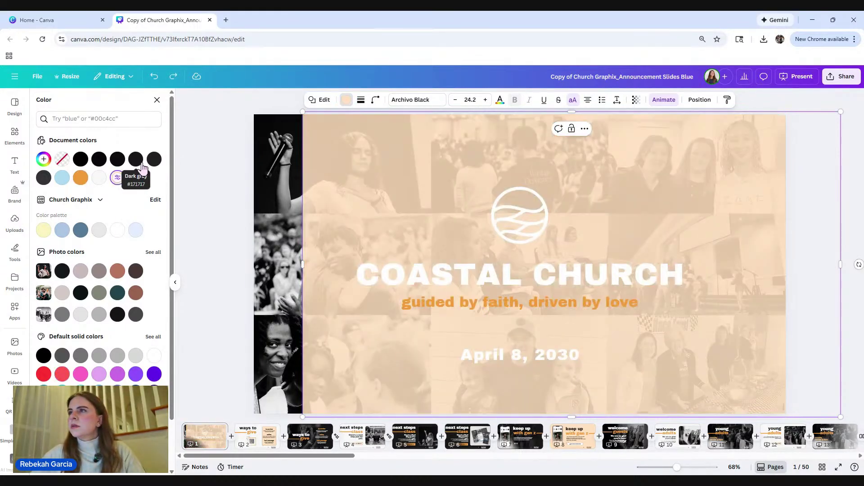
click(136, 159)
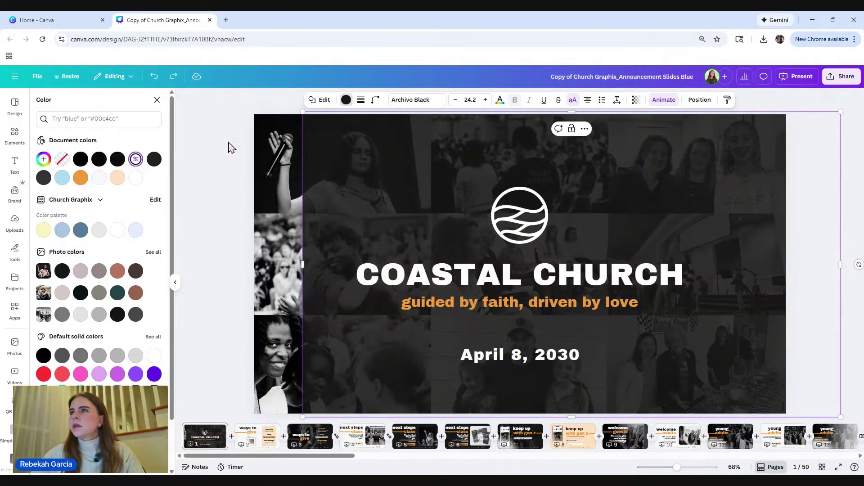
key(Escape)
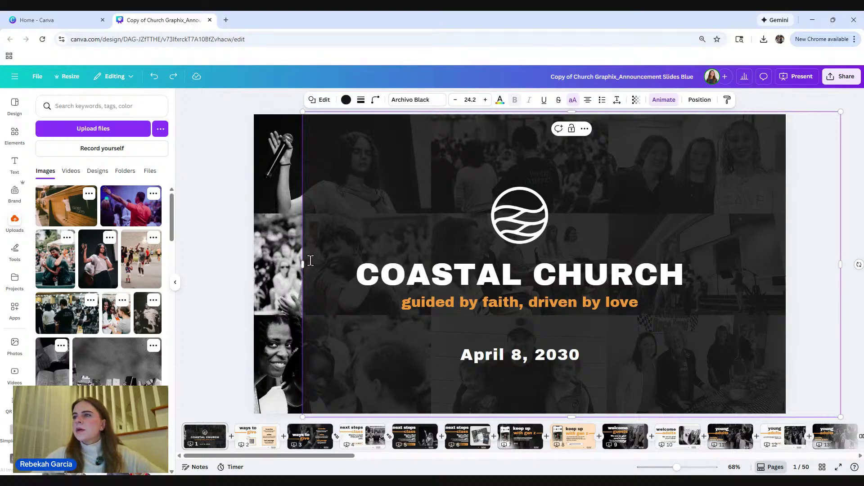
Step: Stretch the dark overlay's left edge past the page border so it covers the entire collage
drag(303, 263, 246, 263)
click(231, 218)
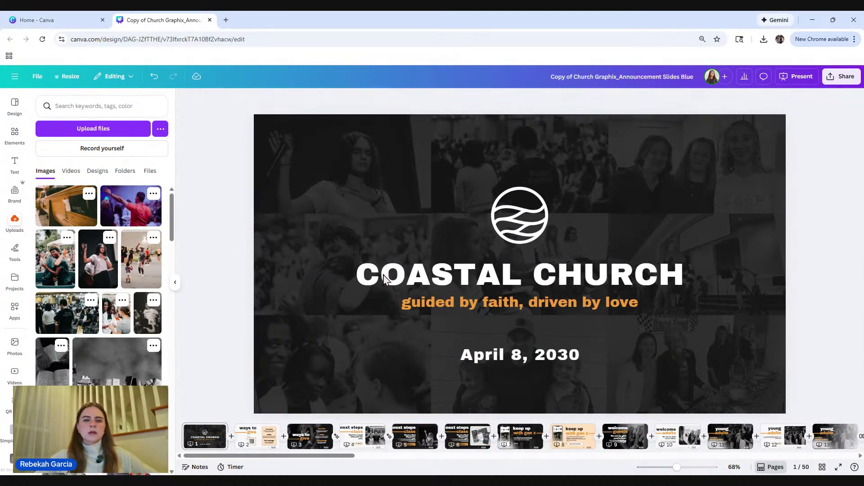
Step: Narrow the overlay to uncover the collage's left column and set the microphone photo's saturation to 0
drag(367, 214, 553, 211)
click(363, 169)
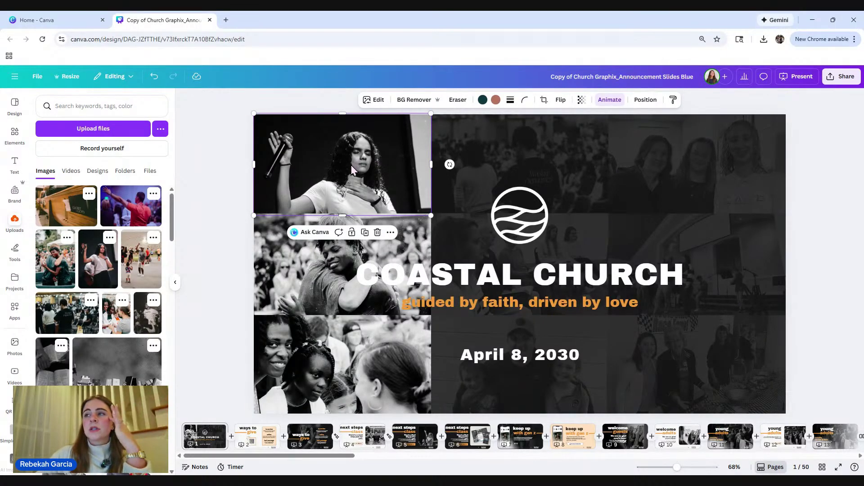
click(375, 100)
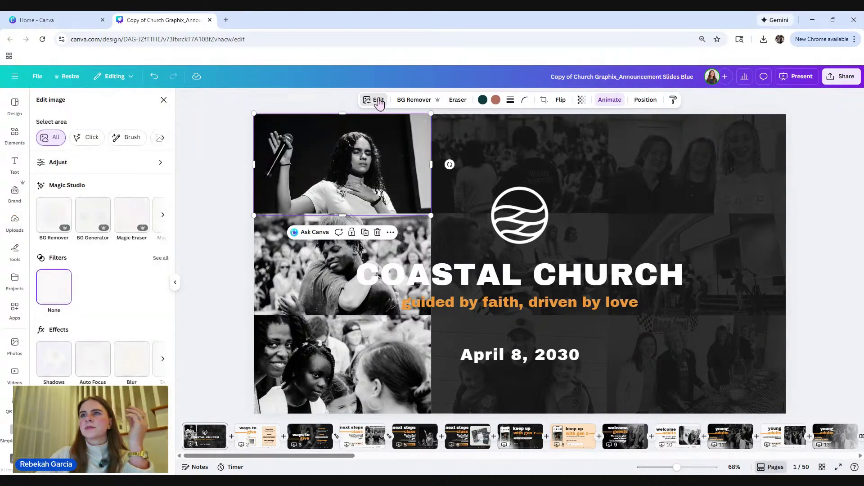
click(99, 170)
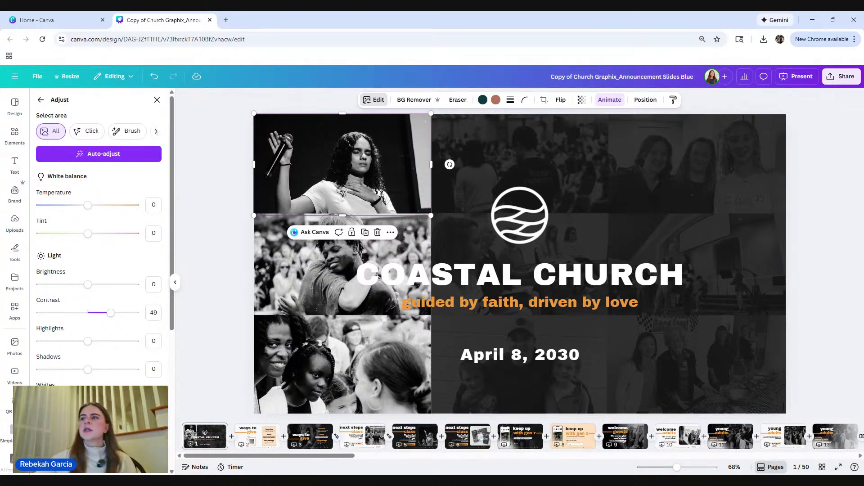
scroll(101, 275, down, 5)
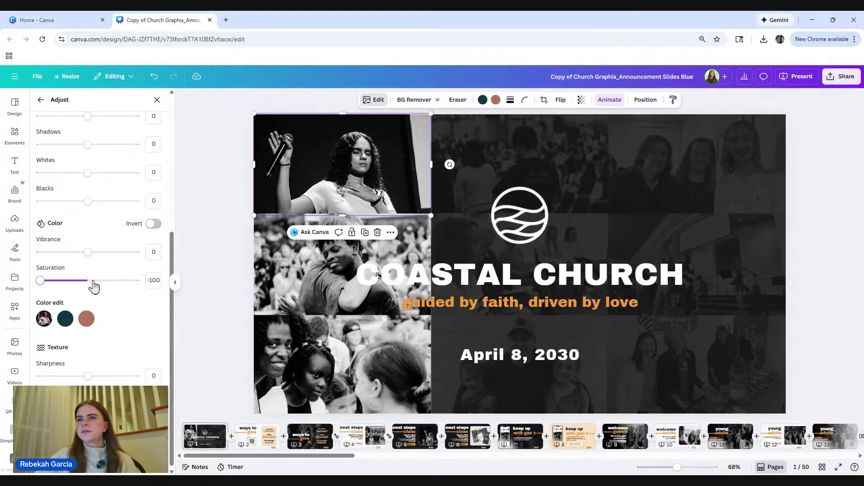
click(87, 281)
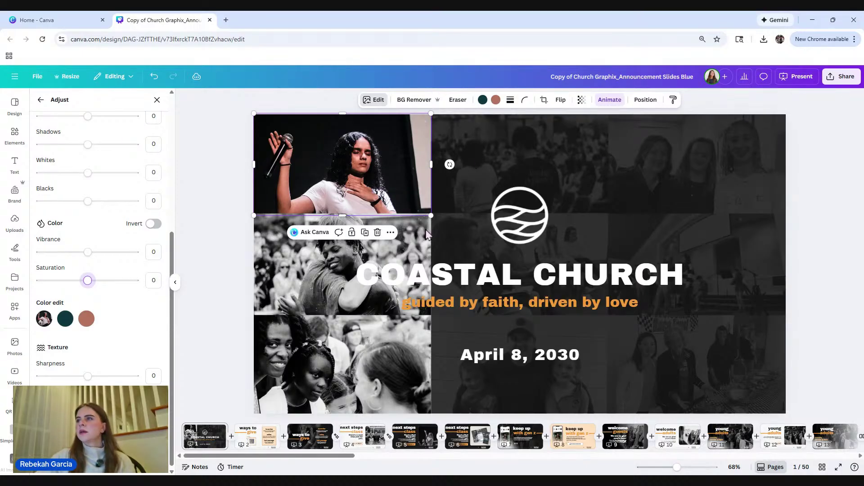
Step: Narrow the dark overlay slightly further and place the hugging photo into the collage's middle-left frame again
click(458, 228)
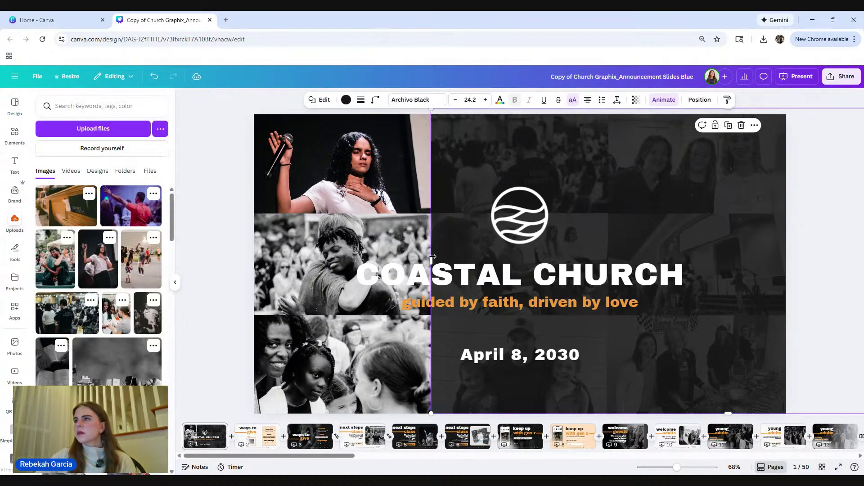
drag(431, 261, 441, 243)
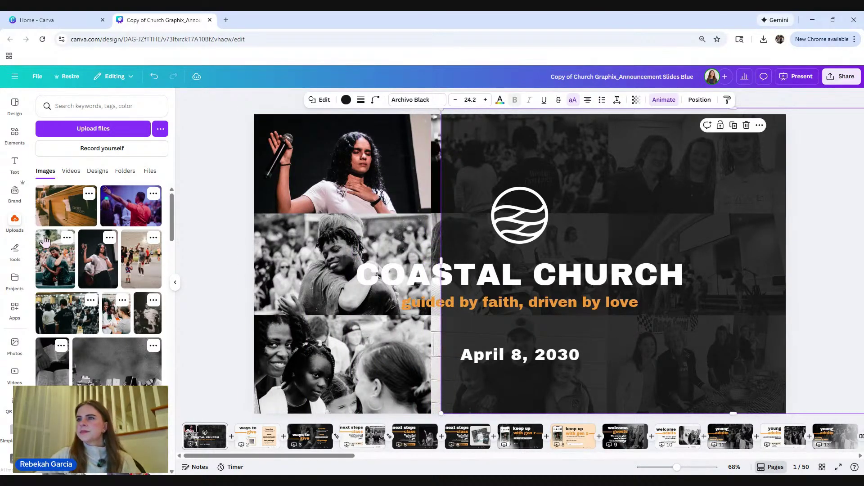
drag(56, 254, 358, 247)
click(328, 247)
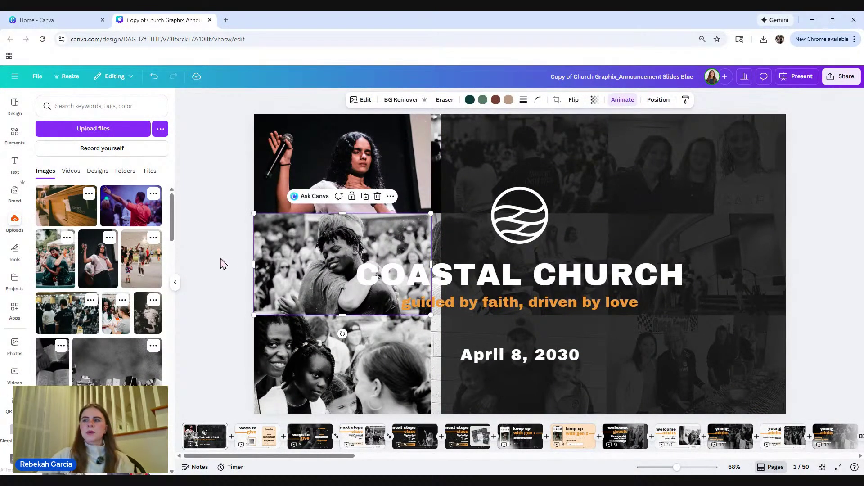
Step: Try a saturation of 1 on the middle-left hugging photo and return it to -100
click(223, 263)
click(332, 269)
click(335, 243)
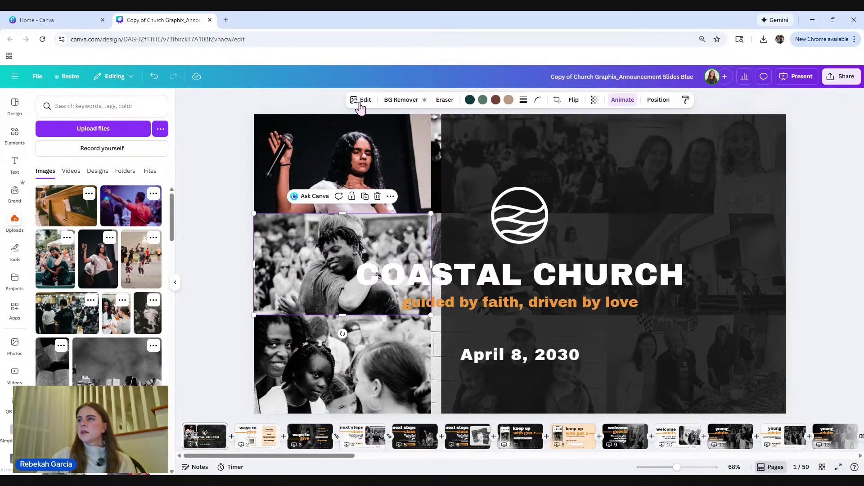
click(359, 102)
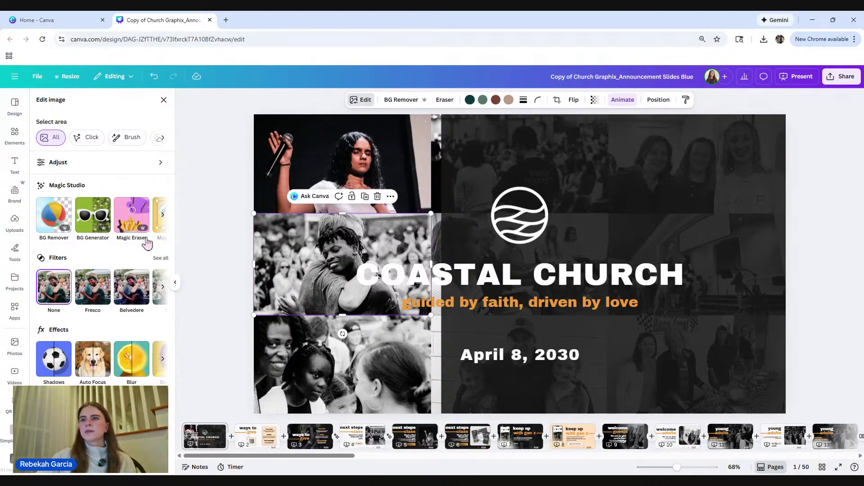
click(108, 170)
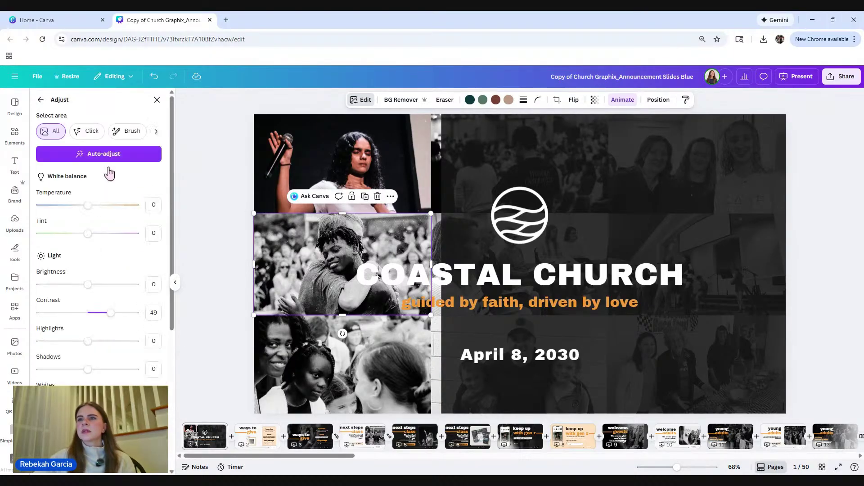
scroll(101, 313, down, 5)
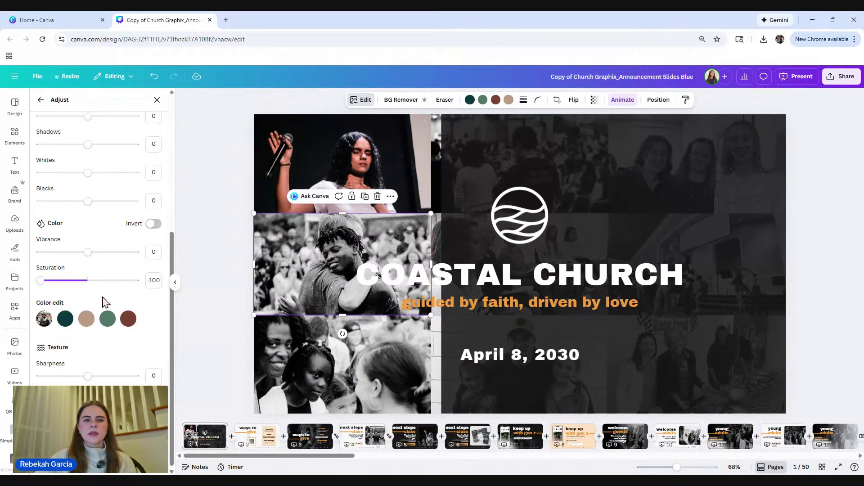
click(88, 280)
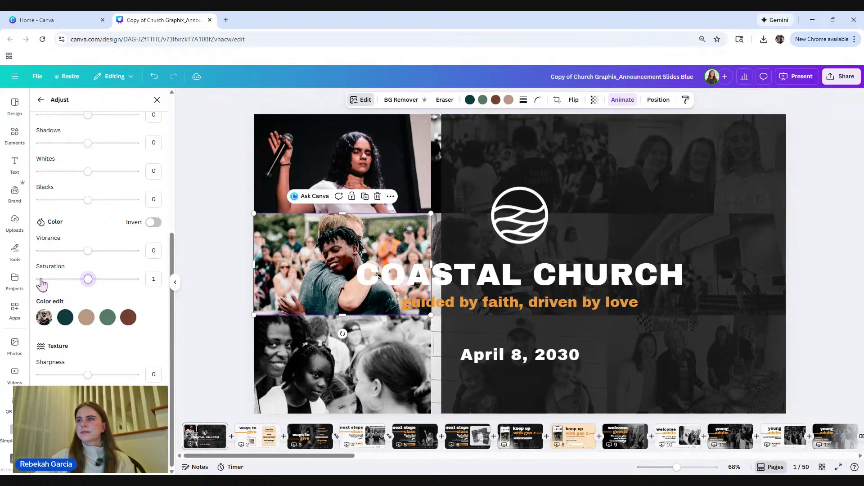
drag(42, 285, 34, 284)
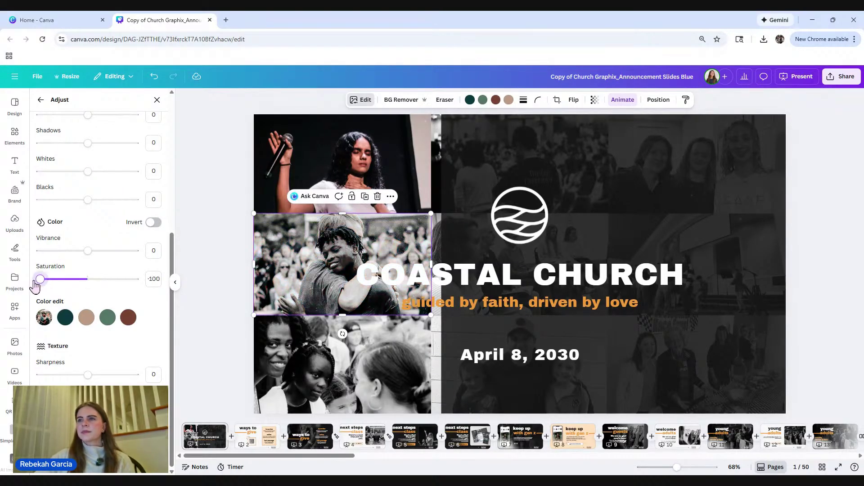
click(198, 205)
Step: Widen the dark overlay back across the uncovered left column so the whole title page is darkened
click(494, 165)
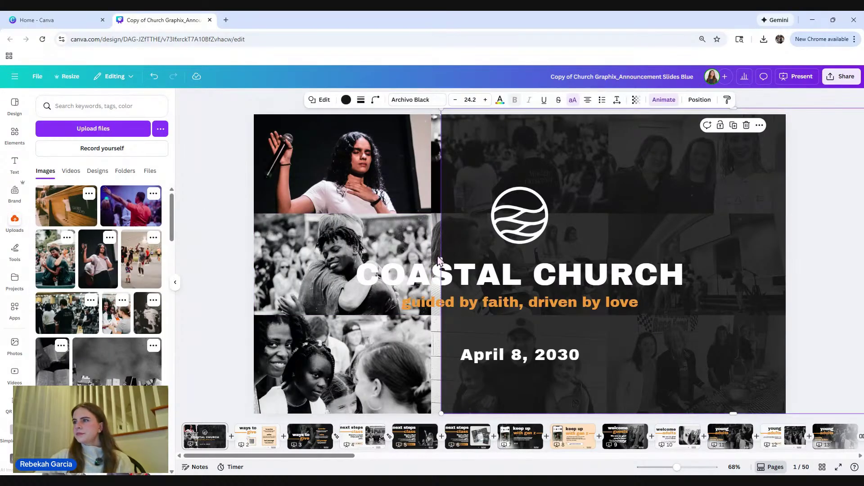
drag(439, 260, 237, 255)
click(229, 230)
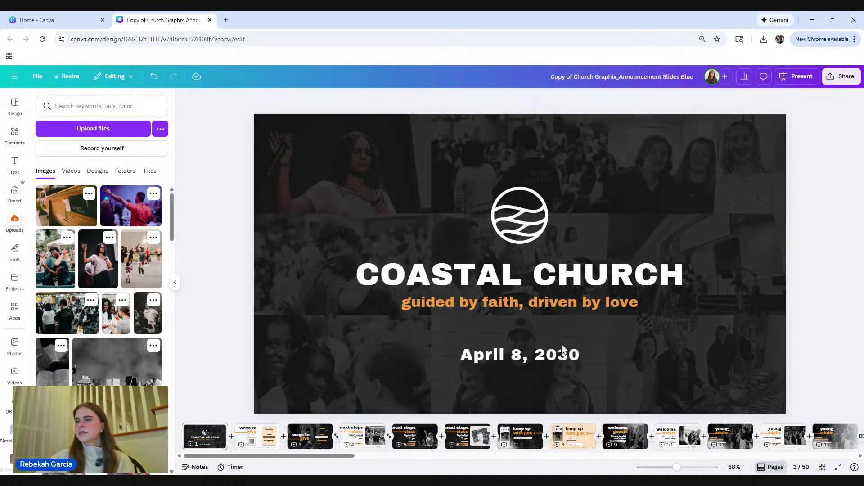
Step: Go to the "ways to give" page and select its QR code
scroll(577, 294, down, 1)
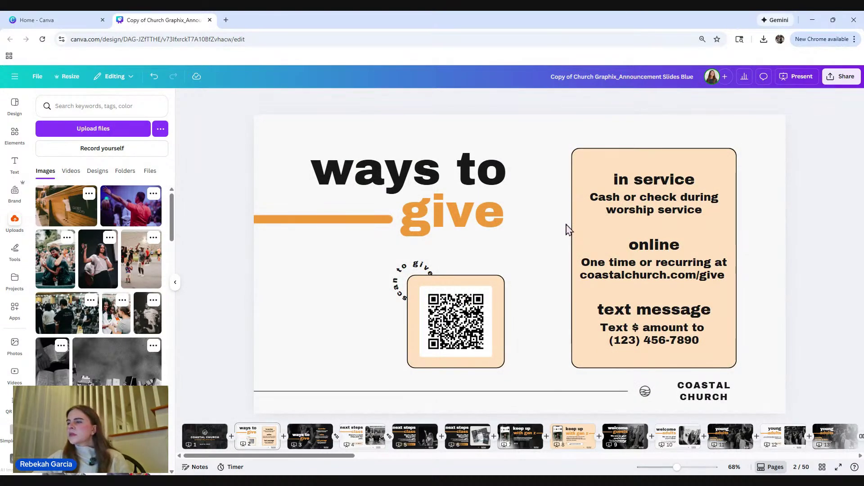
click(467, 324)
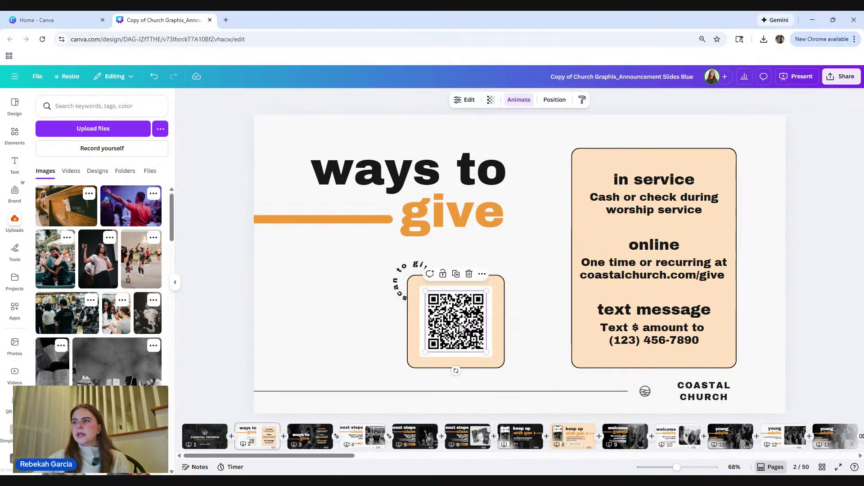